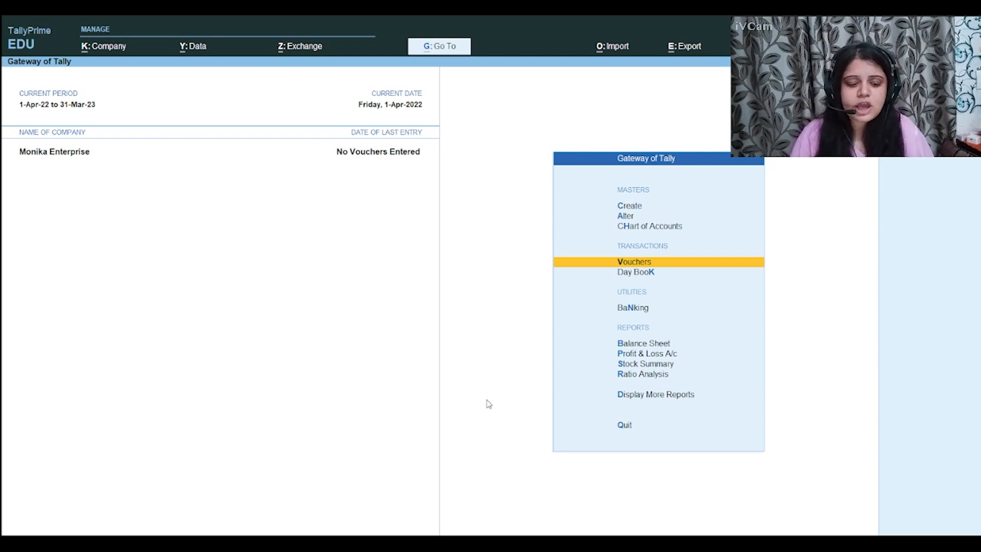
# Look through the blank Contra, Payment, Receipt and Journal voucher forms, and leave voucher creation.
pyautogui.press('Return')
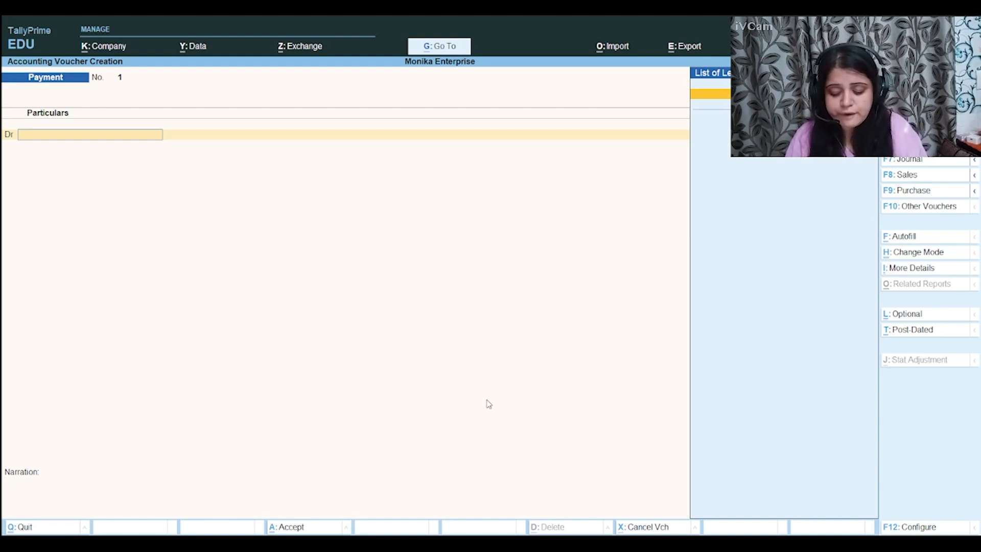
pyautogui.press('F4')
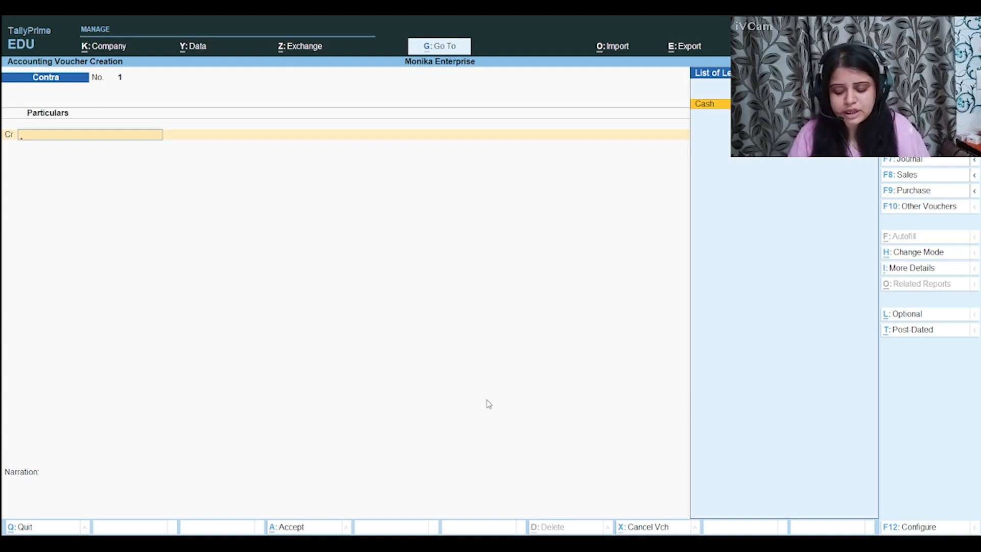
pyautogui.press('F5')
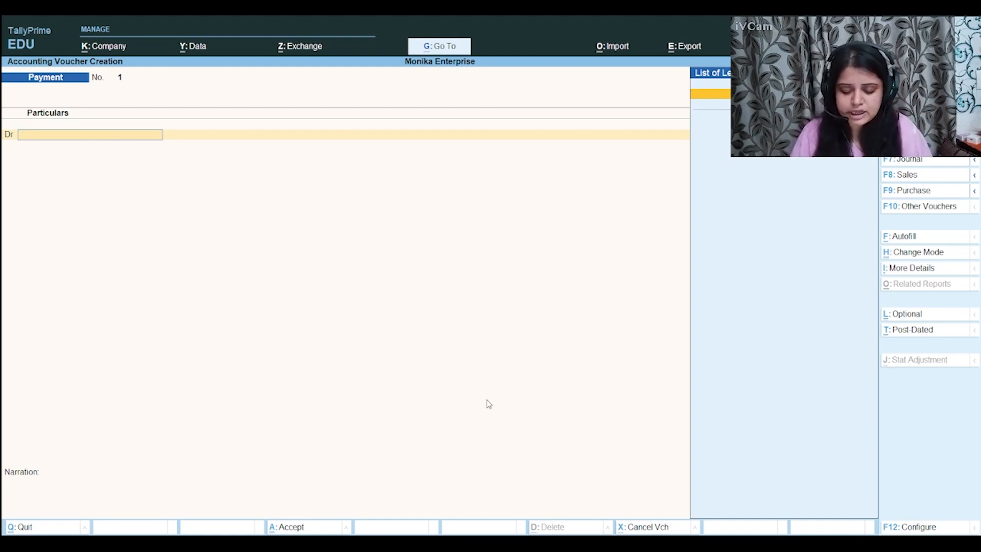
pyautogui.press('F6')
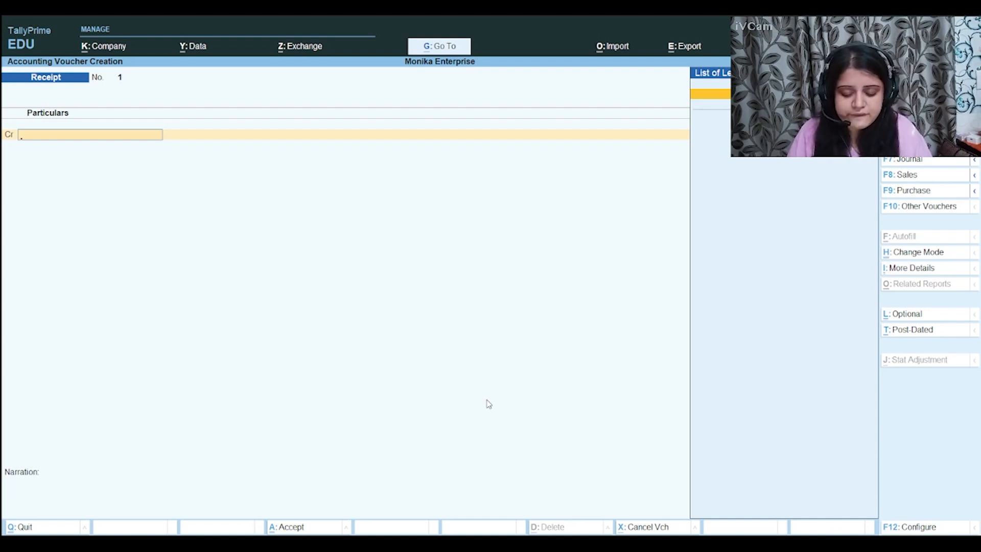
pyautogui.press('F7')
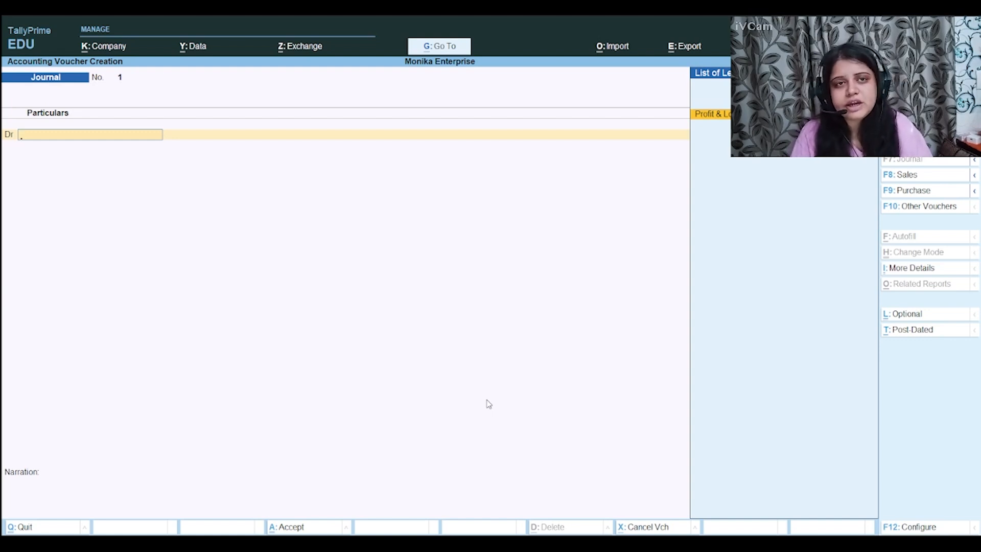
pyautogui.press('F5')
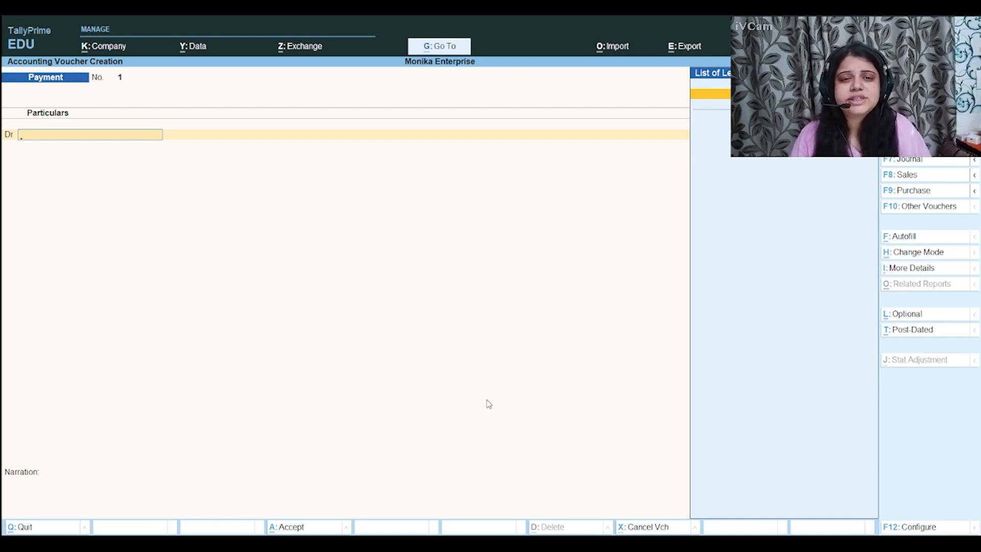
pyautogui.press('Escape')
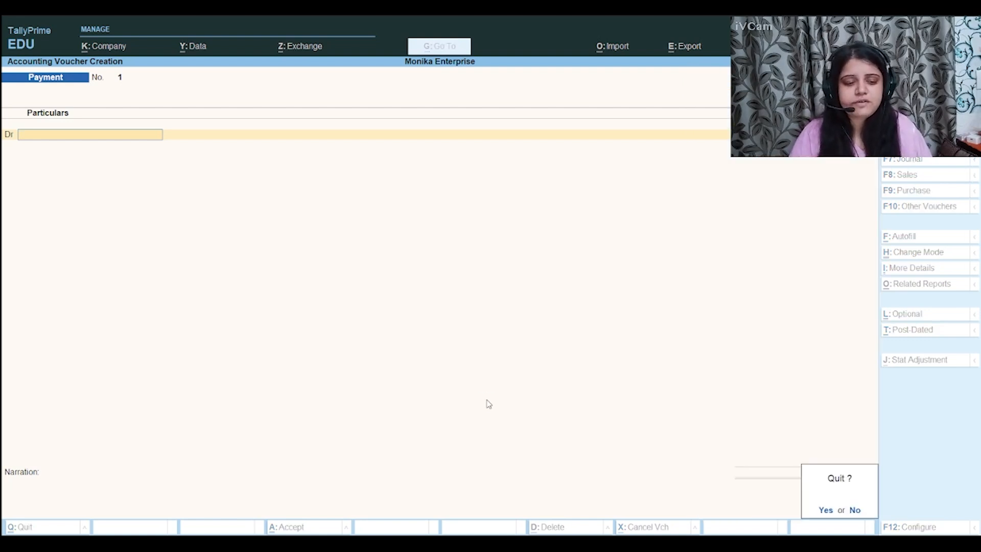
pyautogui.press('y')
# View the blank ledger creation form available among the masters, and leave it without creating a ledger.
pyautogui.press('Up')
pyautogui.press('Up')
pyautogui.press('Up')
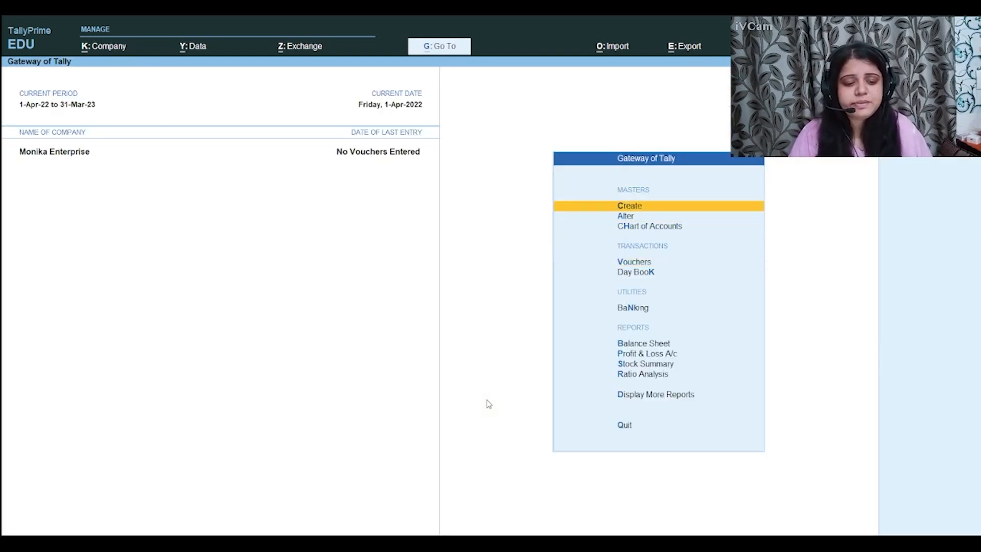
pyautogui.press('Return')
pyautogui.press('Down')
pyautogui.press('Return')
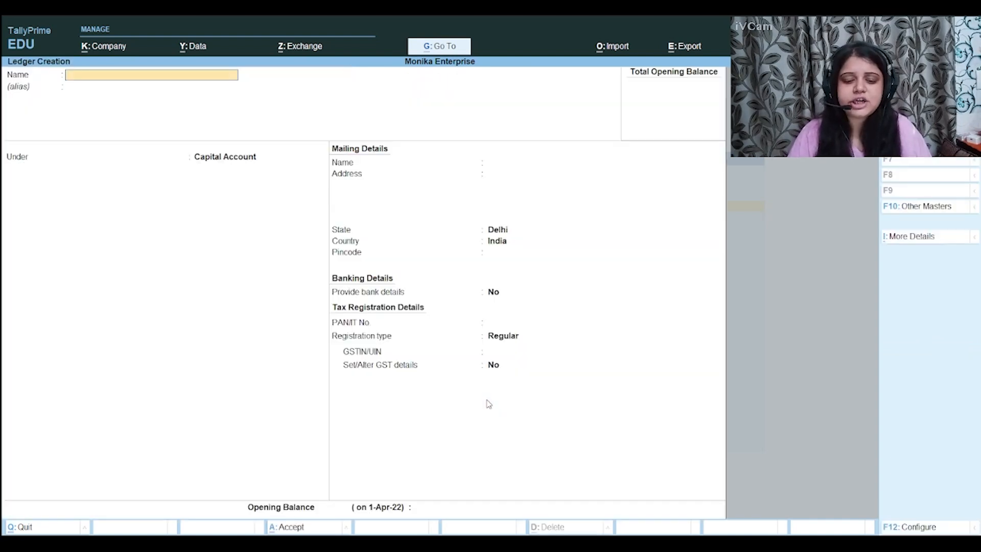
pyautogui.press('Escape')
pyautogui.press('y')
pyautogui.press('Escape')
# Open a new payment voucher from the gateway.
pyautogui.press('Down')
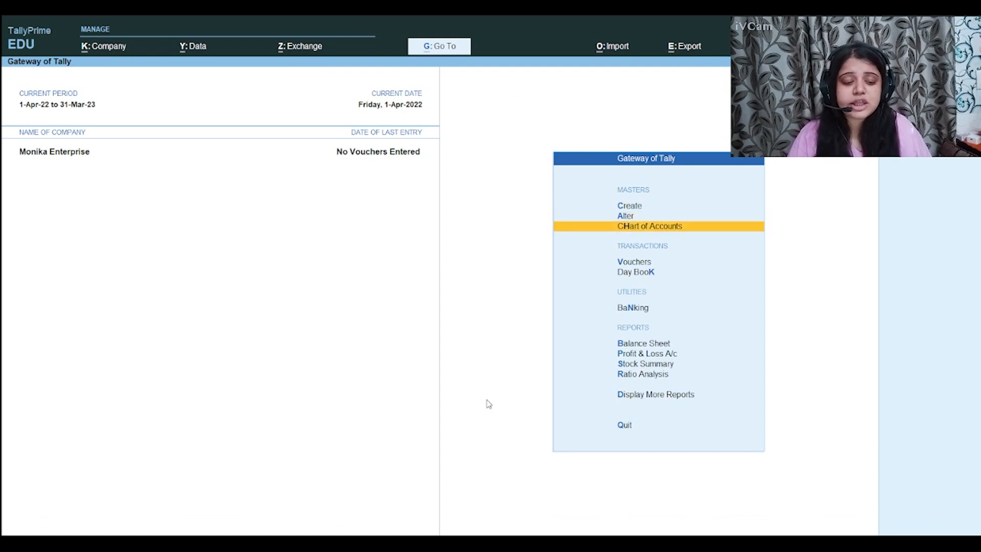
pyautogui.press('Down')
pyautogui.press('Down')
pyautogui.press('Return')
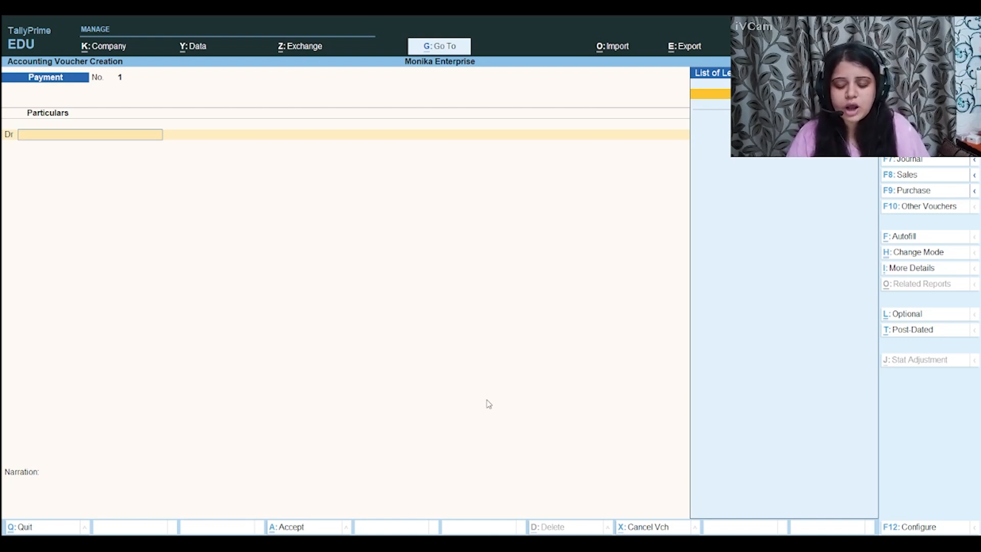
# Create a ledger named Electrcity Expenses under Indirect Expenses from the payment voucher's debit line.
pyautogui.hotkey('alt', 'c')
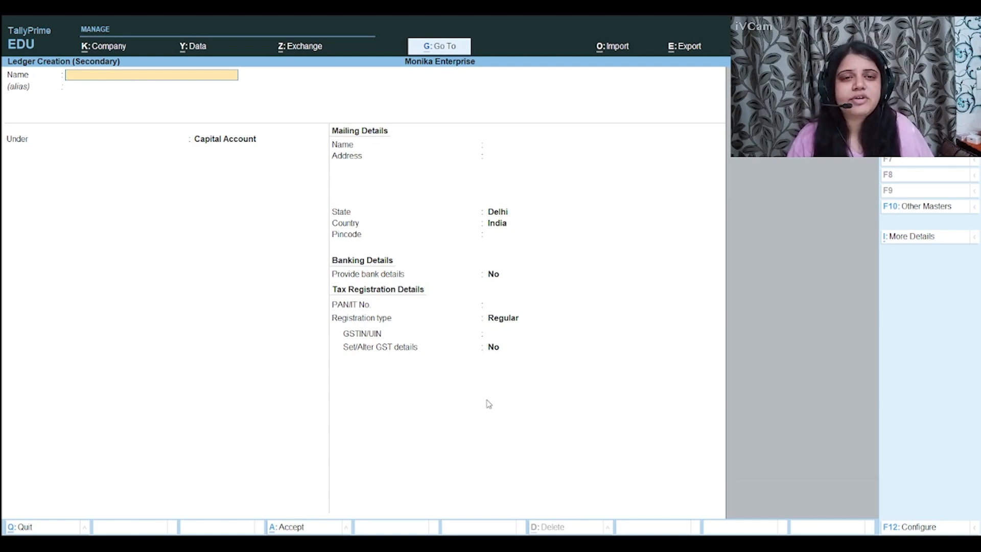
pyautogui.write('El')
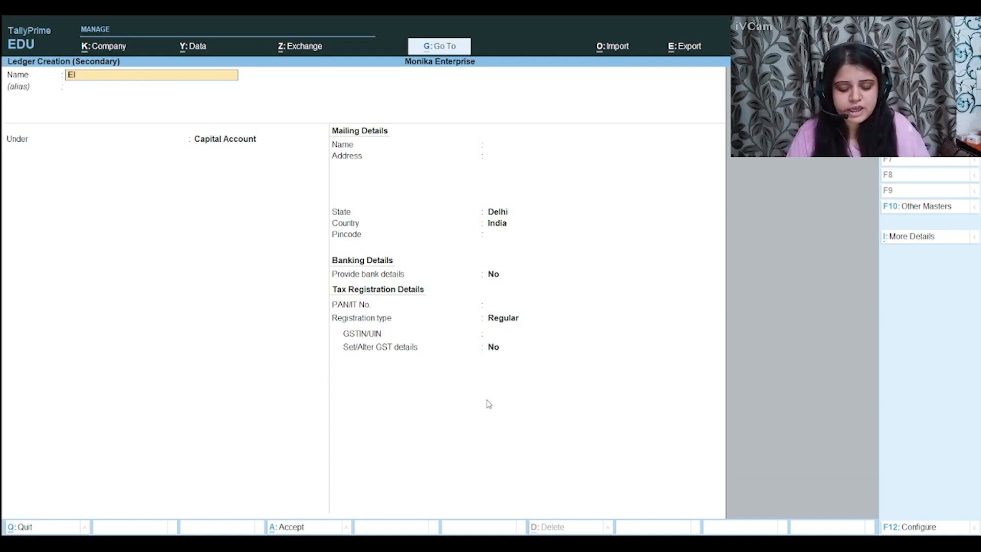
pyautogui.write('ectrcity')
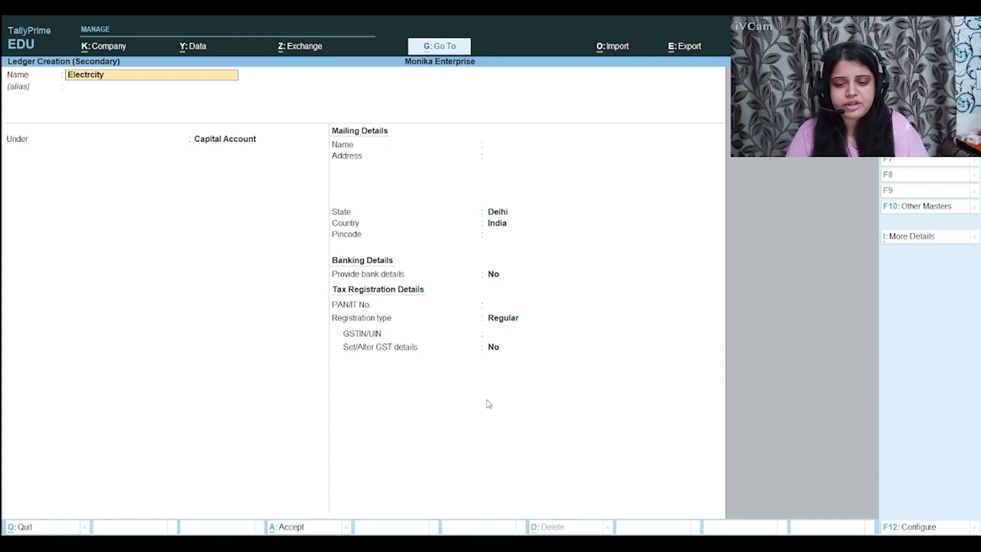
pyautogui.write(' Expenses')
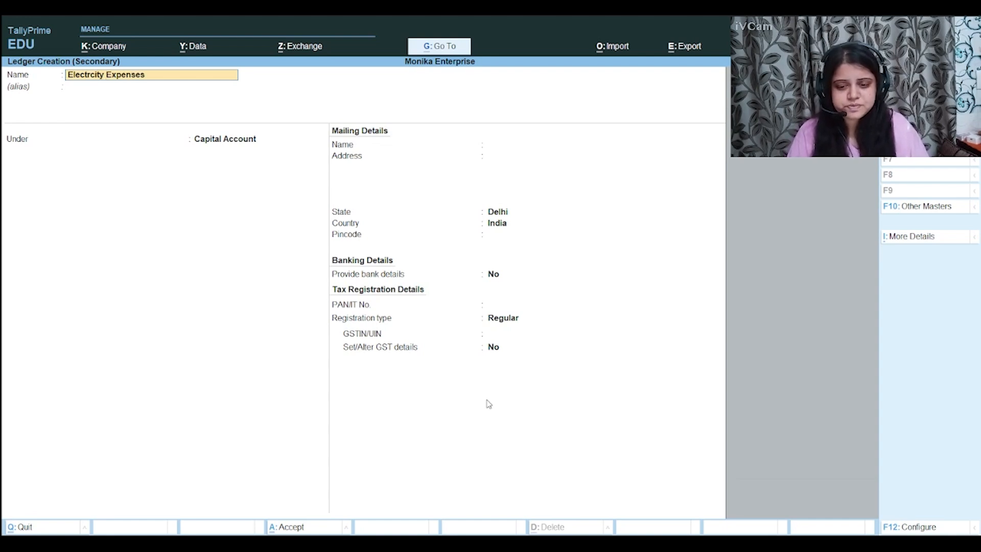
pyautogui.press('Return')
pyautogui.press('Return')
pyautogui.write('I')
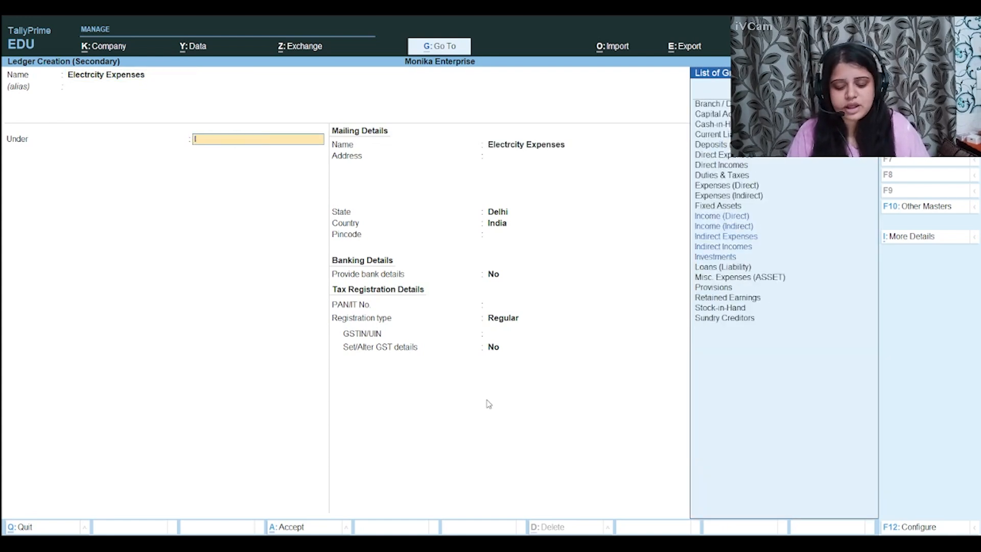
pyautogui.write('ndi')
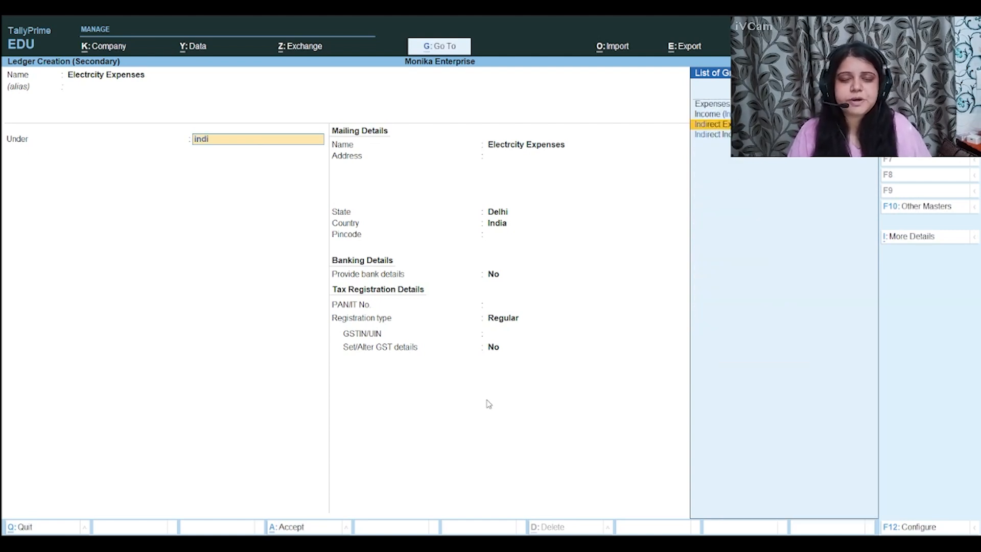
pyautogui.press('Return')
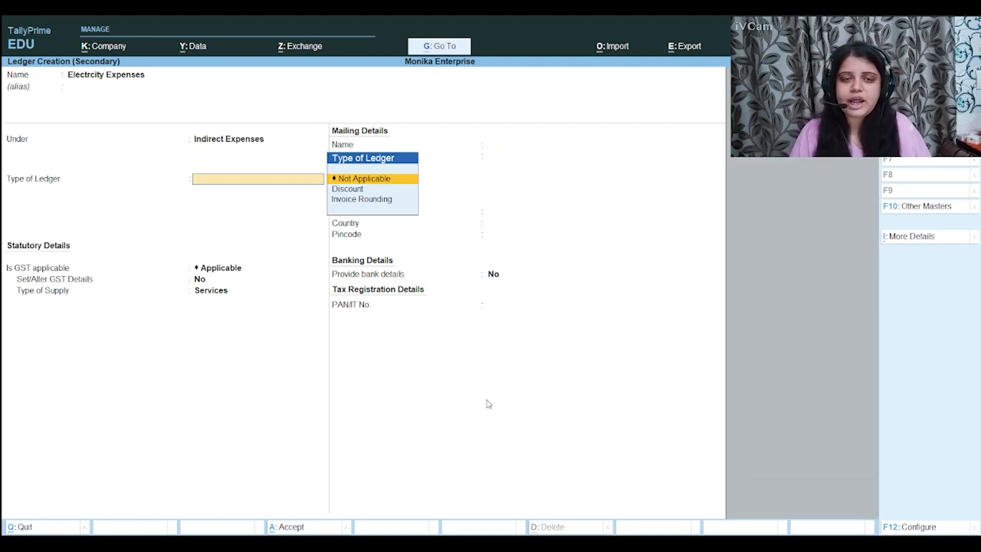
pyautogui.press('ctrl')
pyautogui.hotkey('ctrl', 'a')
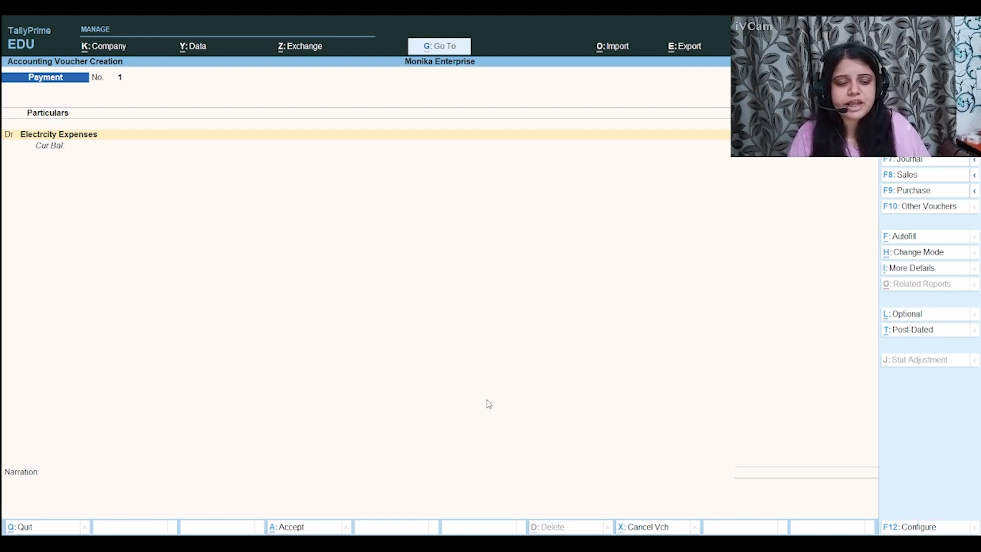
# Debit the electricity ledger 5,000, credit Cash with the same amount and save the payment voucher without a narration.
pyautogui.press('Return')
pyautogui.press('Return')
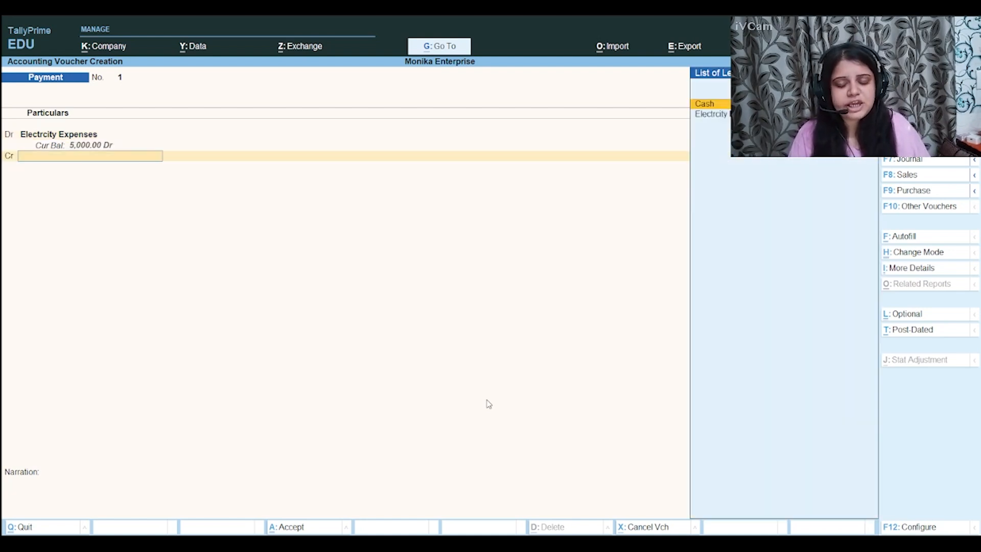
pyautogui.write('Cash')
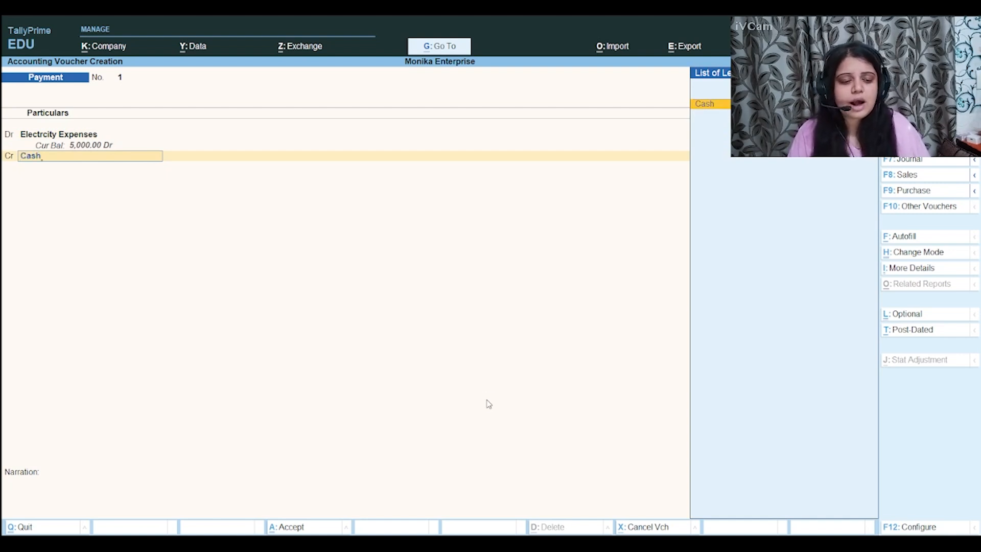
pyautogui.press('Return')
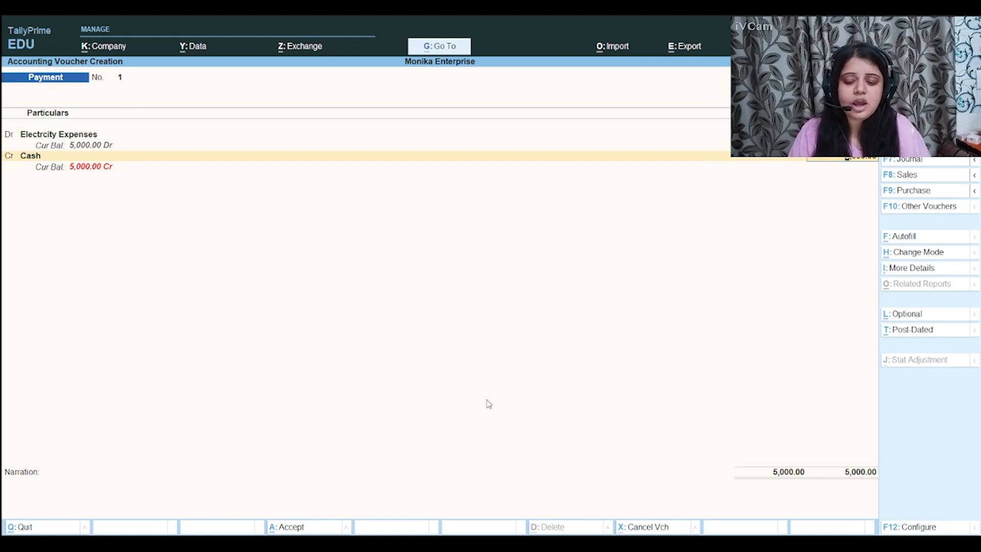
pyautogui.press('Return')
pyautogui.press('Return')
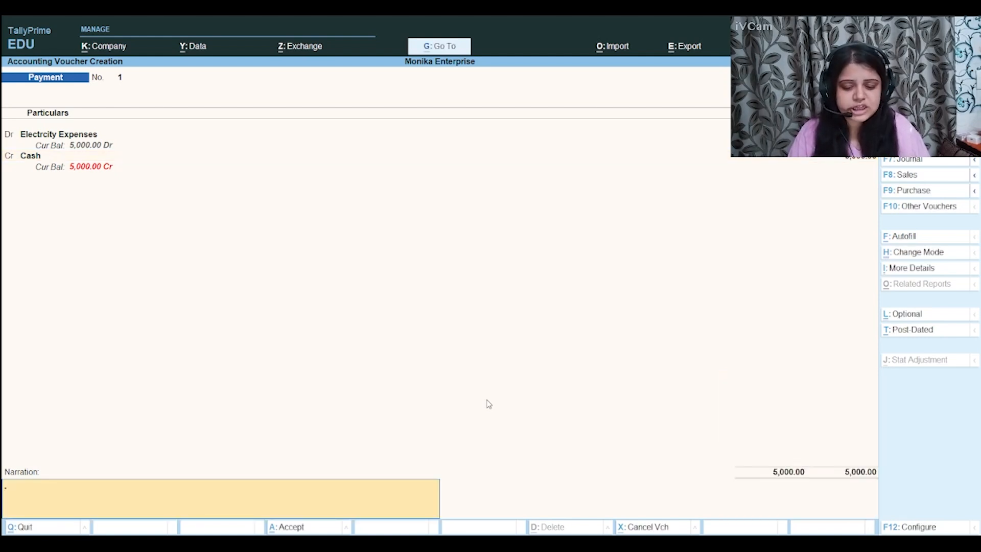
pyautogui.press('Return')
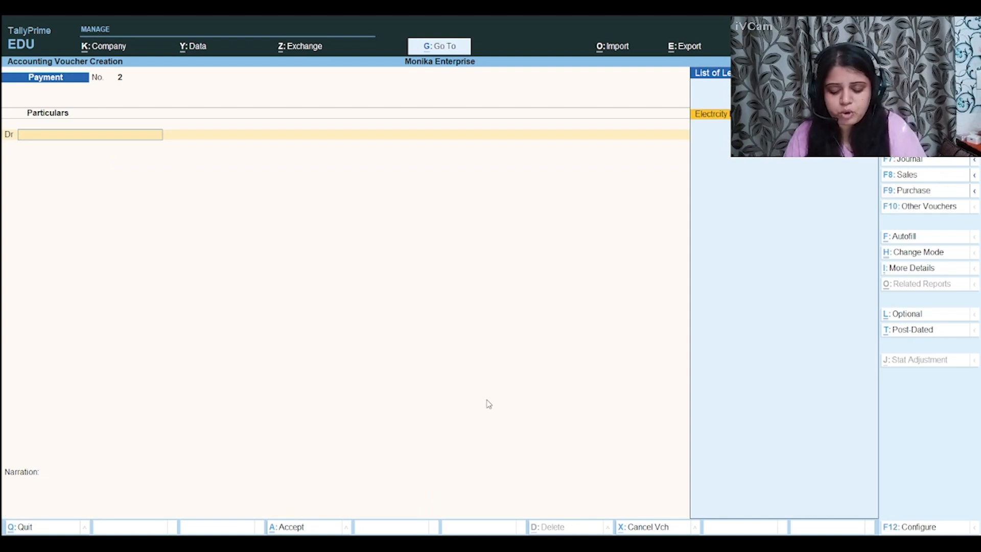
# Start a contra voucher and credit Cash with 4,500.
pyautogui.press('F4')
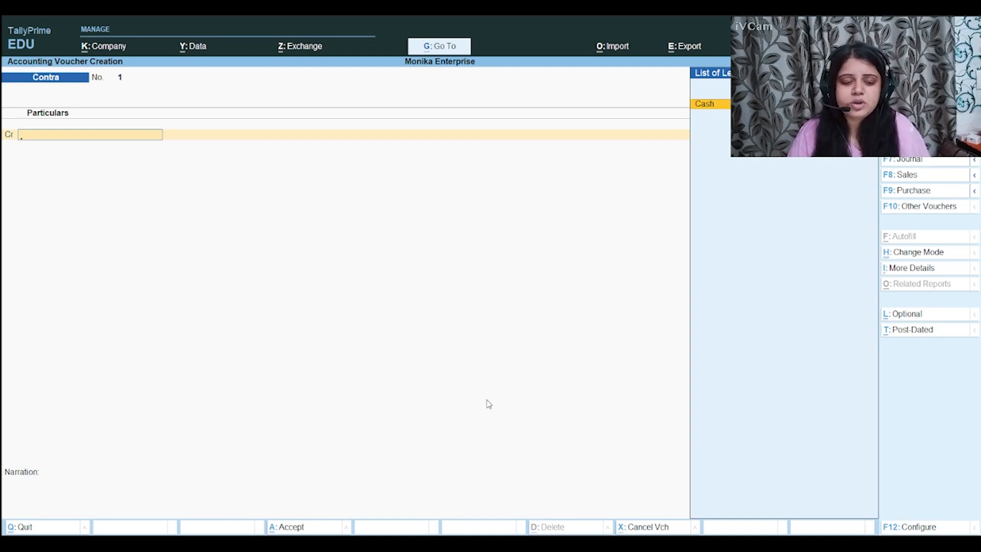
pyautogui.press('Return')
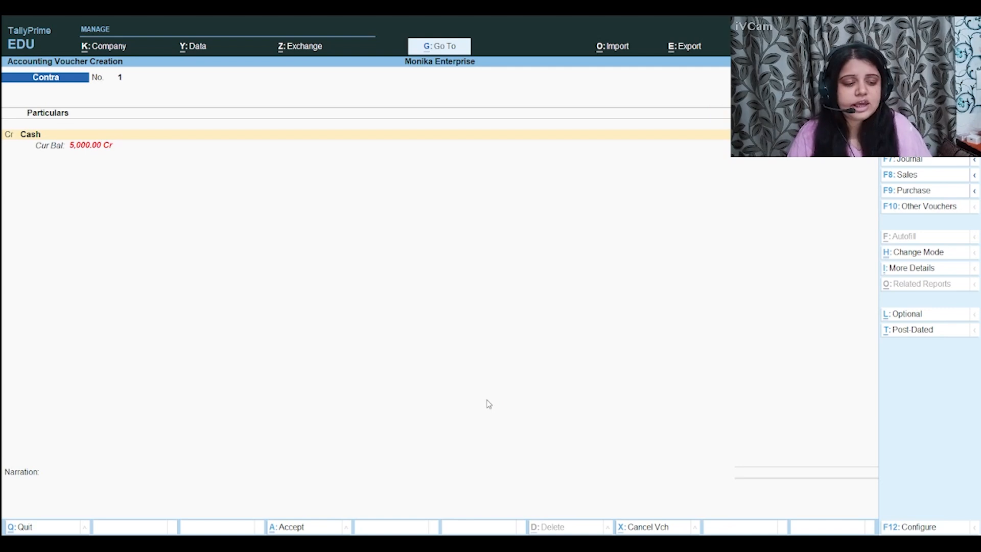
pyautogui.press('Return')
pyautogui.press('Return')
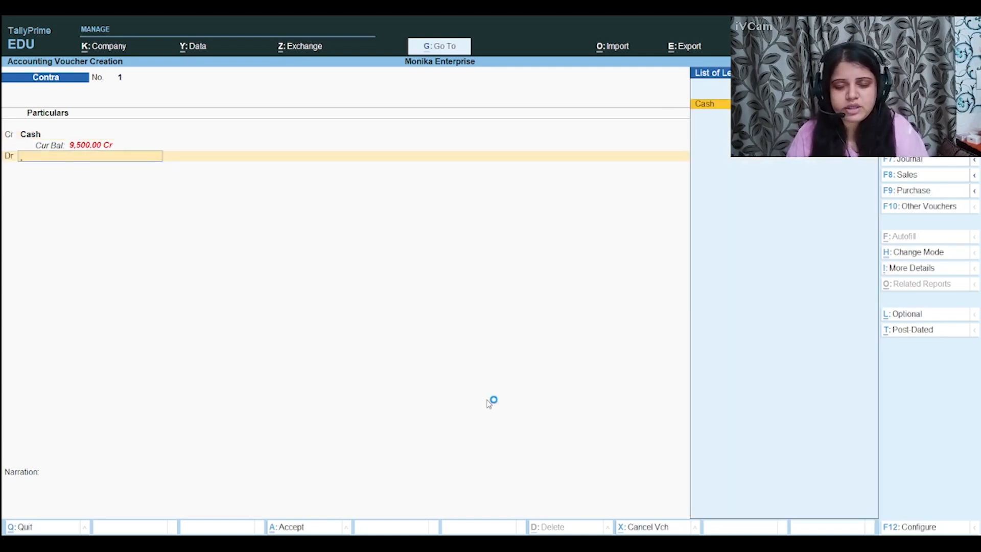
# Create a State Bank of India ledger under Bank Accounts for the debit line and save the 4,500 contra voucher.
pyautogui.hotkey('alt', 'c')
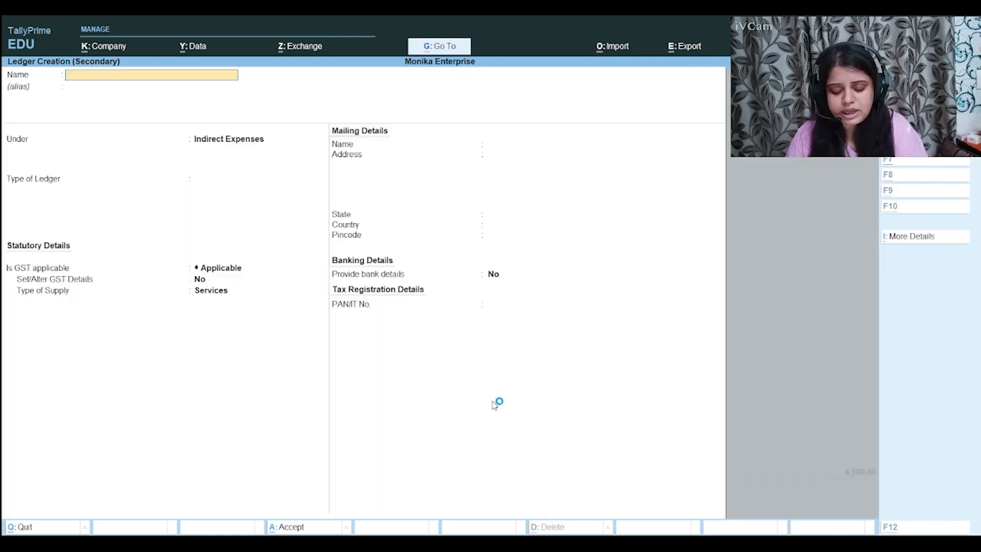
pyautogui.write('State Bank')
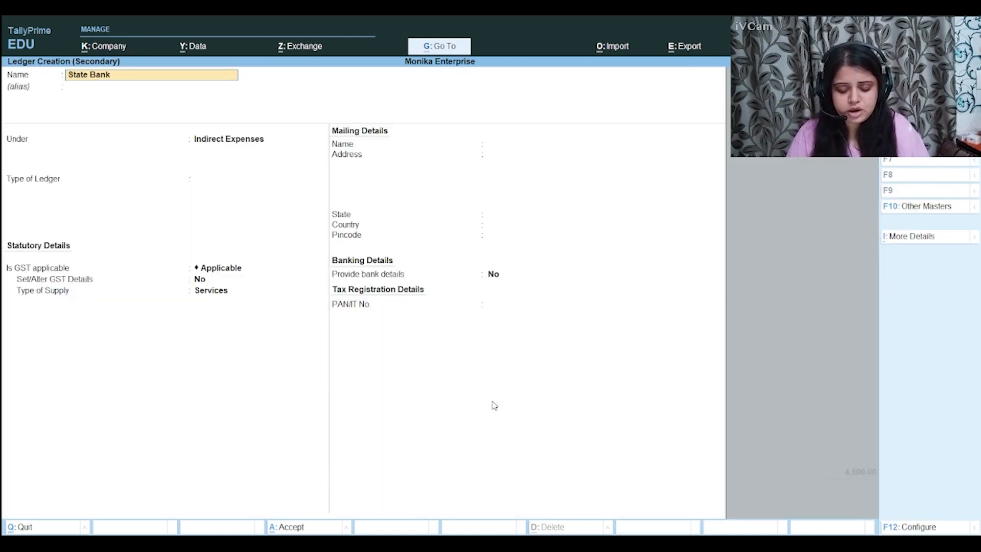
pyautogui.write(' of India')
pyautogui.press('Return')
pyautogui.press('Return')
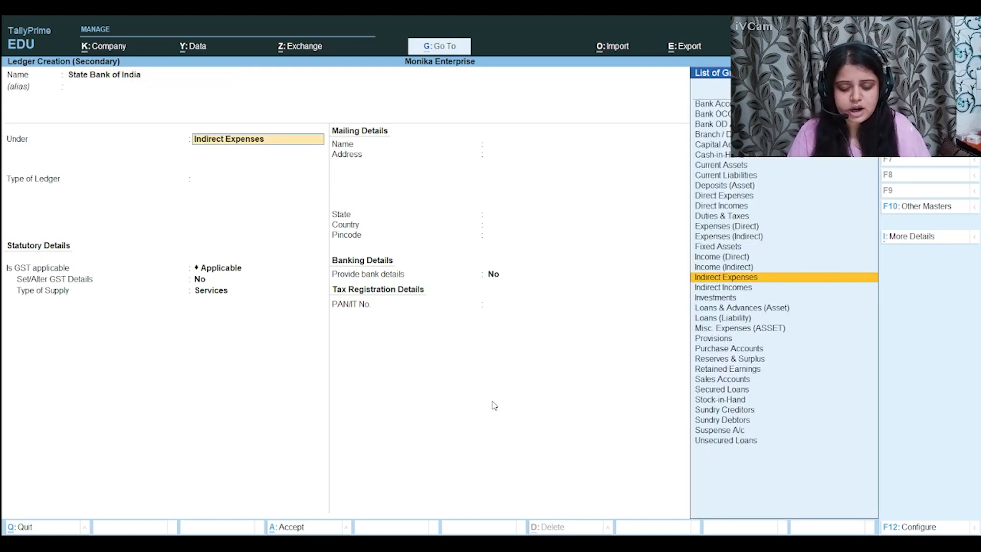
pyautogui.write('Ban')
pyautogui.press('Return')
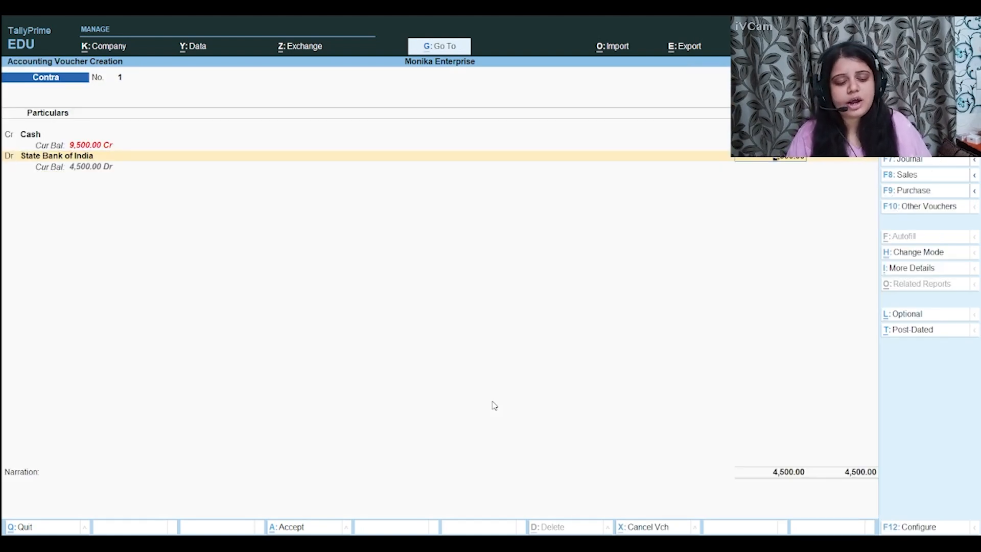
pyautogui.hotkey('ctrl', 'a')
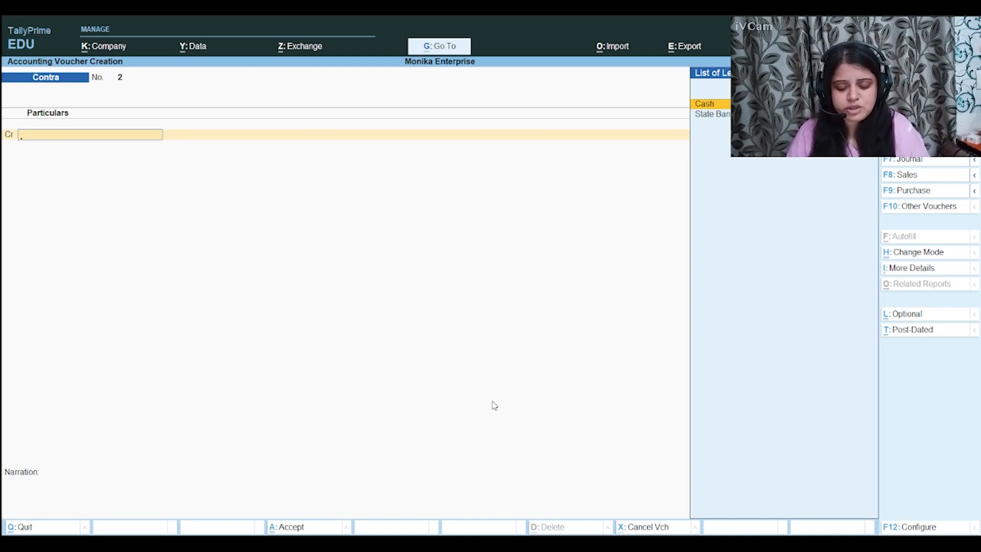
# Start a receipt voucher and create a ledger named Commission Rec. under Indirect Incomes for its credit line.
pyautogui.press('F6')
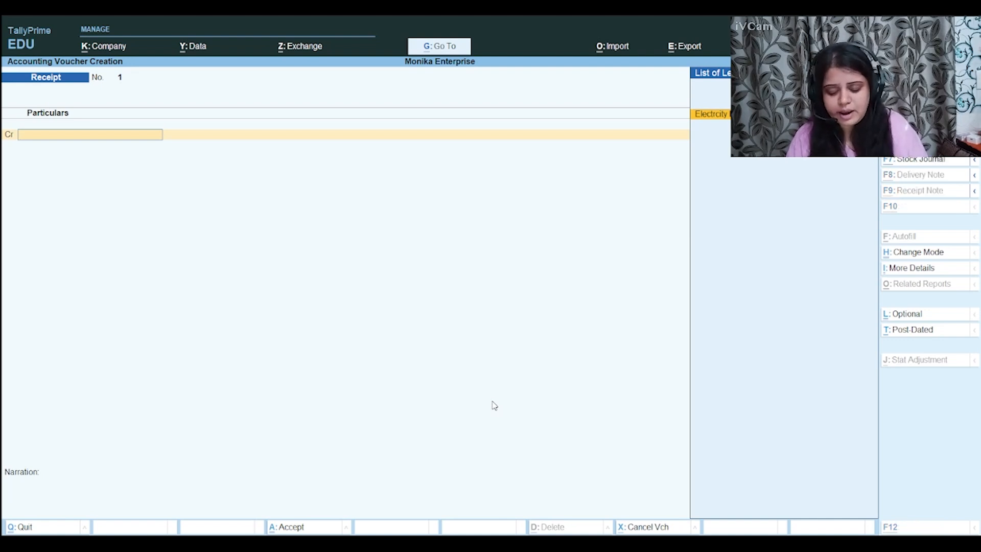
pyautogui.hotkey('alt', 'c')
pyautogui.write('Commis')
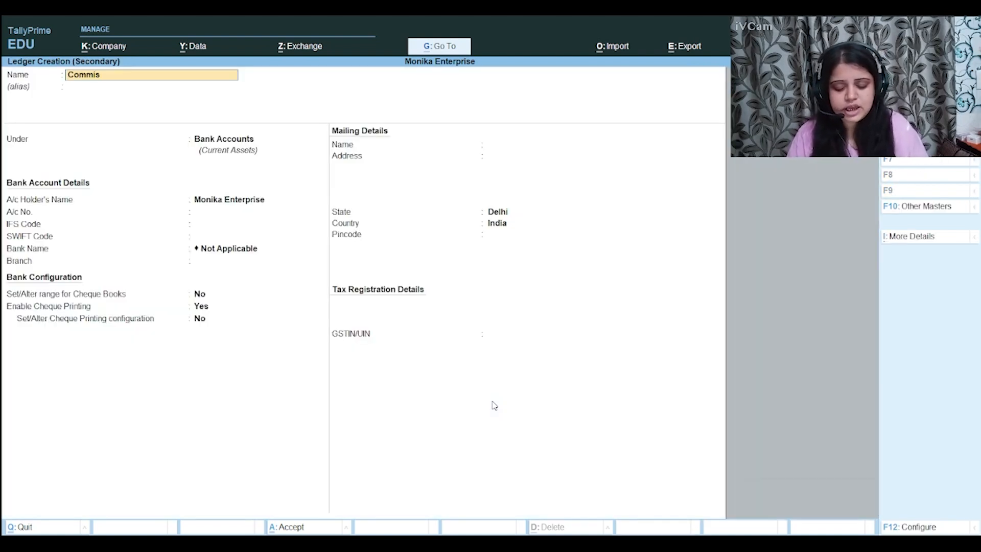
pyautogui.write('sion Rec.')
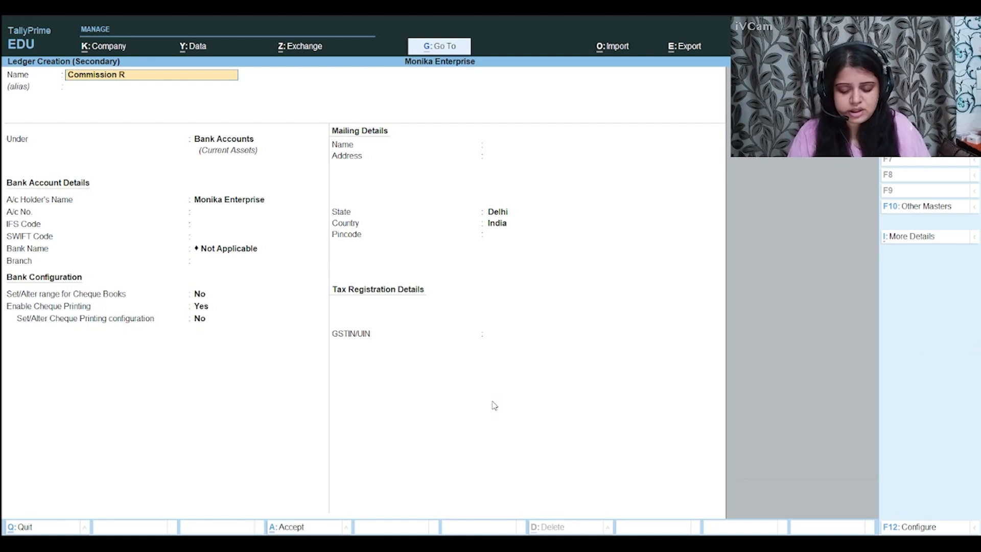
pyautogui.press('Return')
pyautogui.press('Return')
pyautogui.write('indi')
pyautogui.press('Down')
pyautogui.press('Return')
pyautogui.hotkey('ctrl', 'a')
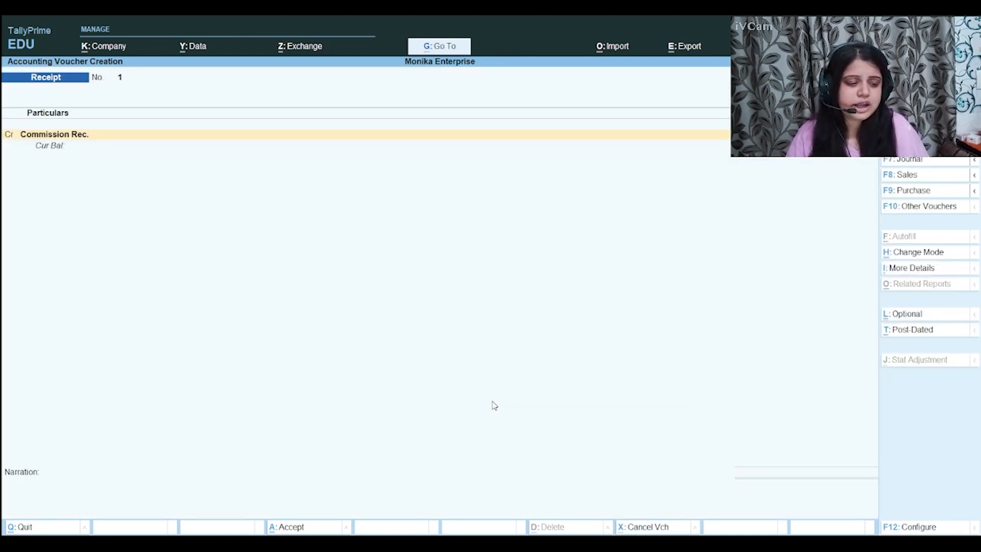
# Credit Commission Rec. with 10,000, debit Cash with the same amount and save the receipt voucher.
pyautogui.press('Return')
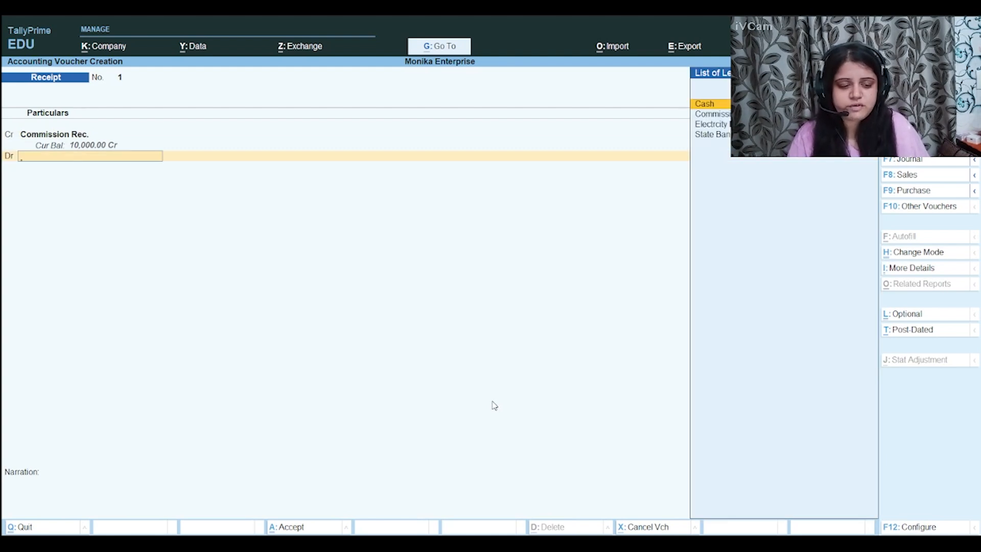
pyautogui.write('Cash')
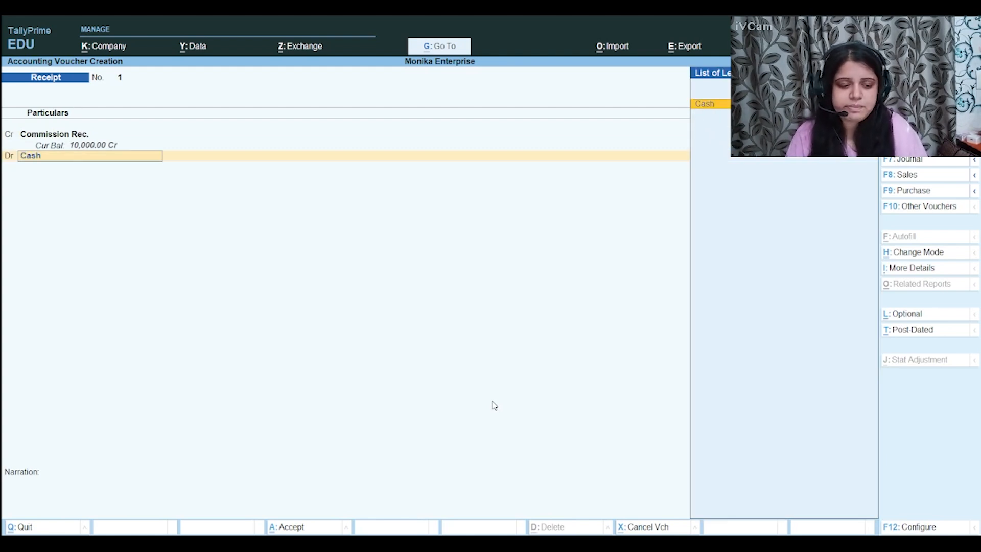
pyautogui.press('Return')
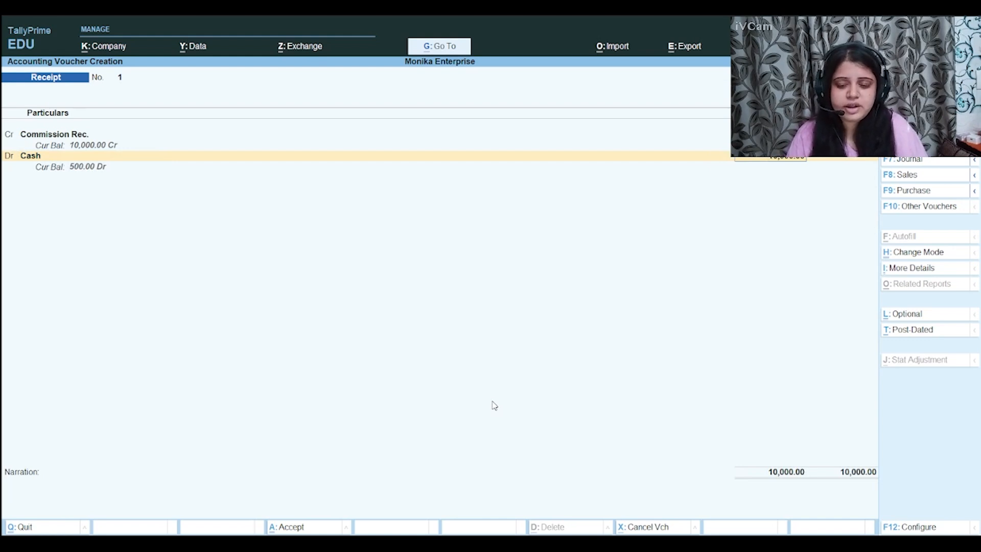
pyautogui.hotkey('ctrl', 'a')
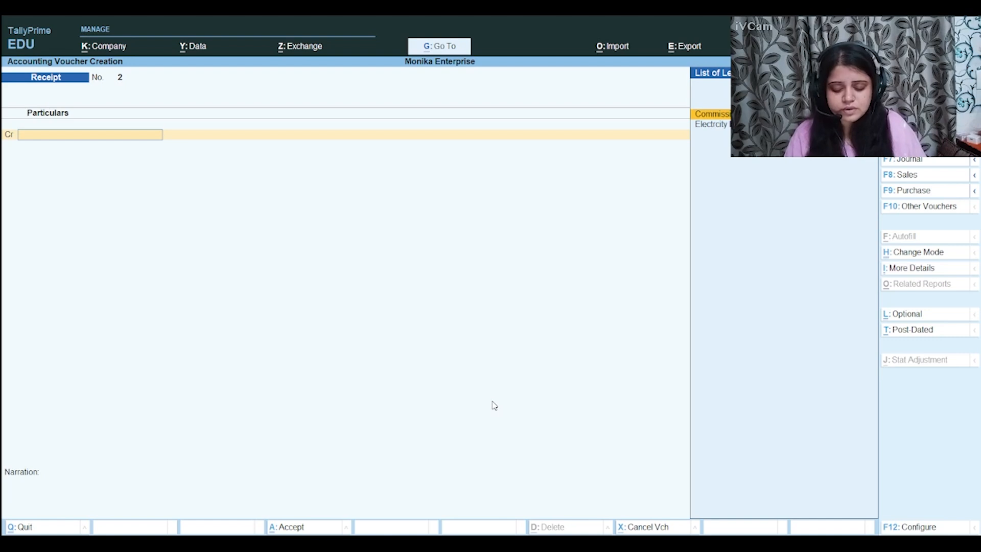
# Start a journal voucher and create a ledger named Machinery A/c under Fixed Assets for its debit line.
pyautogui.click(927, 162)
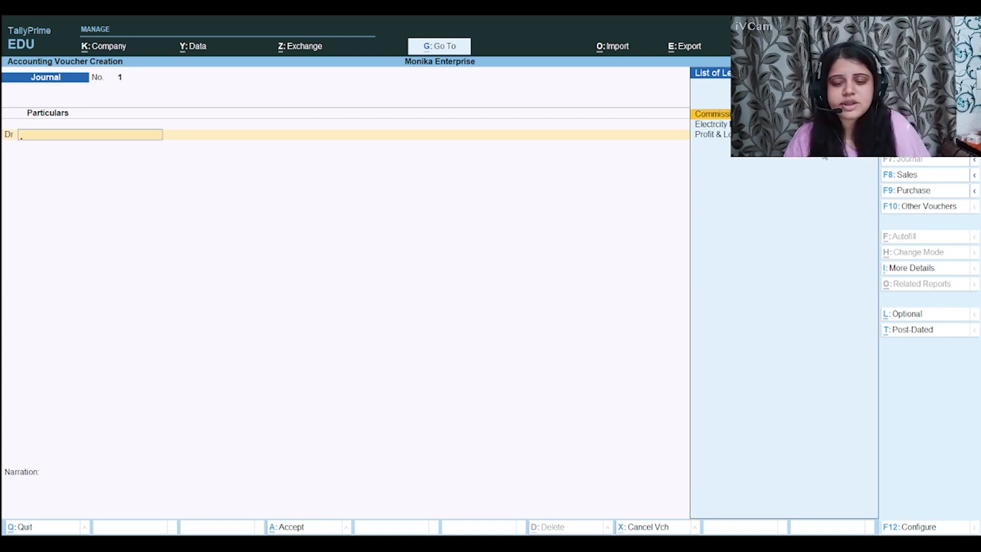
pyautogui.hotkey('alt', 'c')
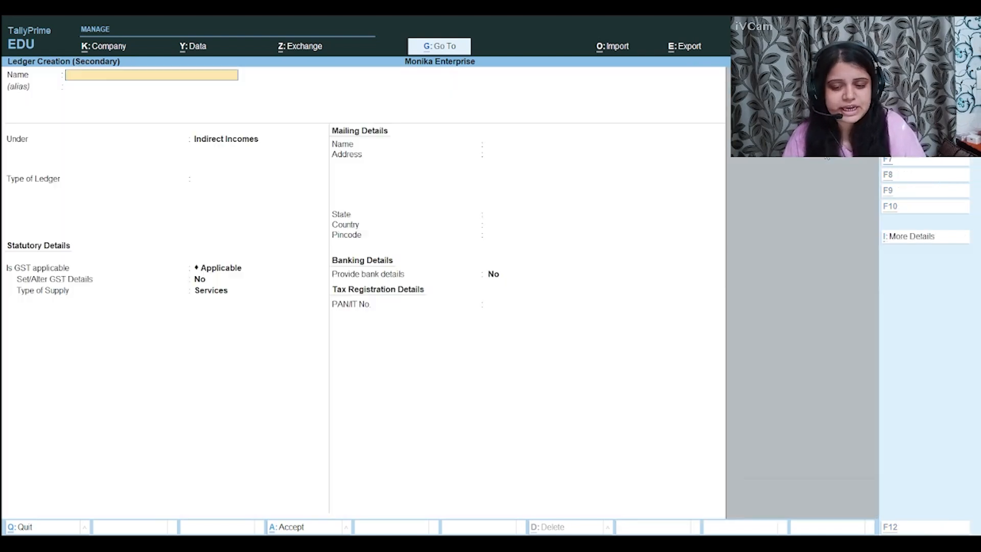
pyautogui.write('Machine')
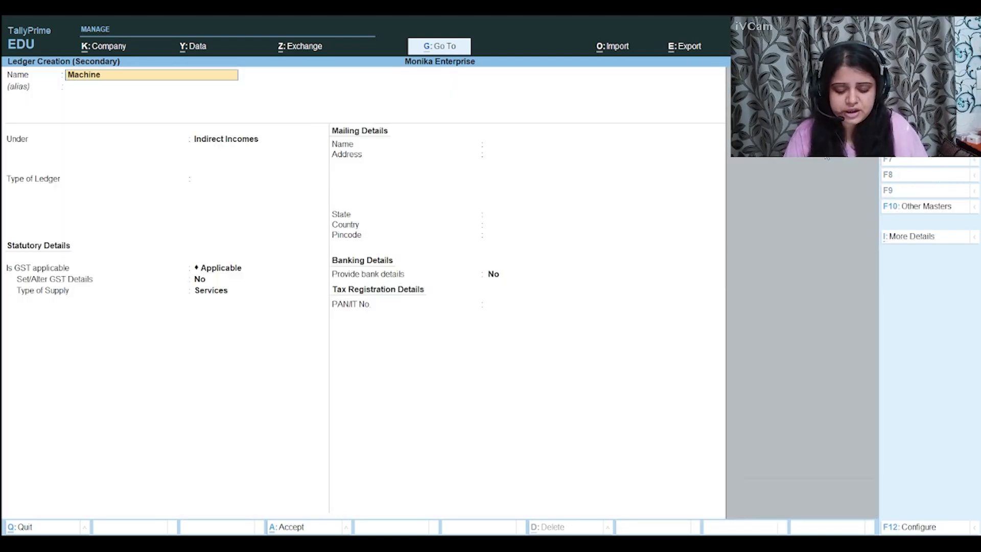
pyautogui.write('ry a/c')
pyautogui.press('Return')
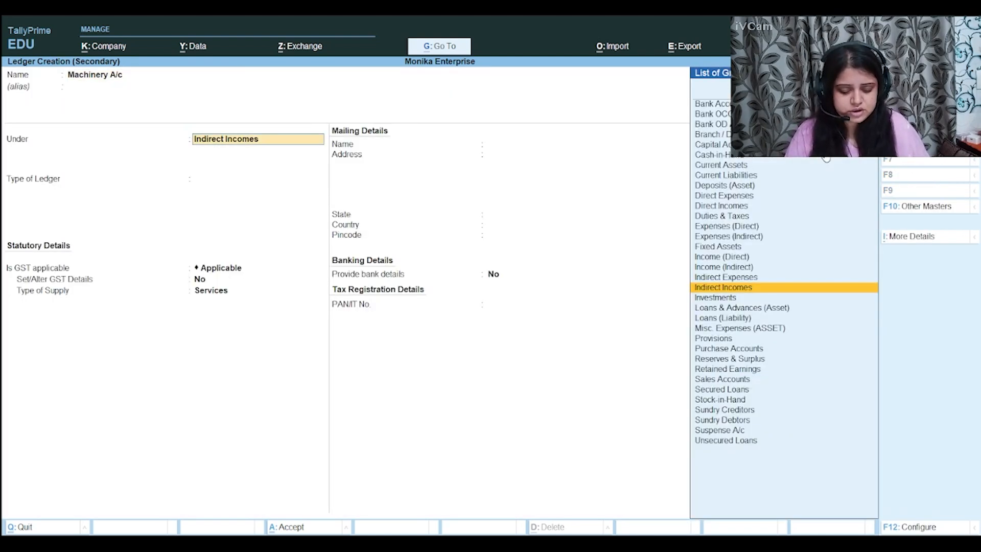
pyautogui.write('Fix')
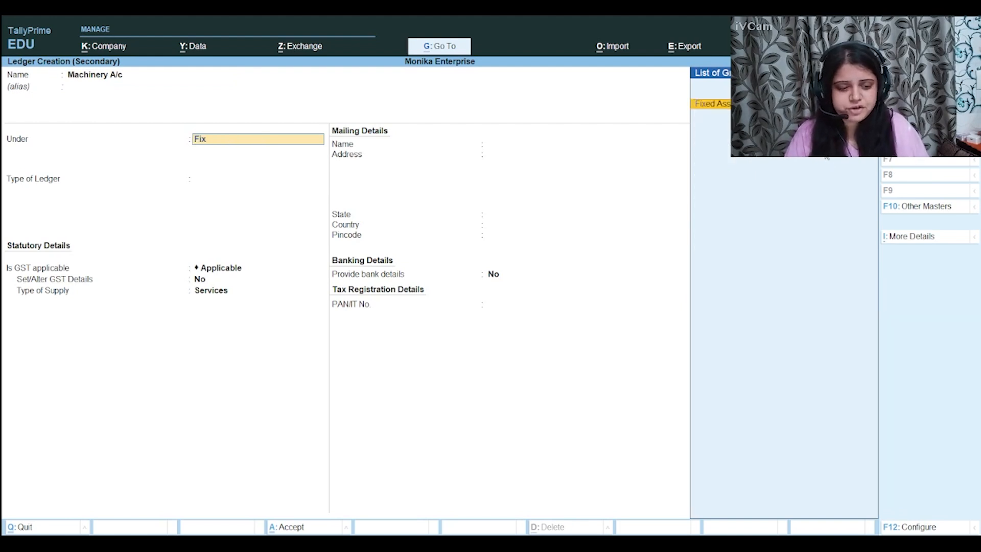
pyautogui.press('Return')
pyautogui.hotkey('ctrl', 'a')
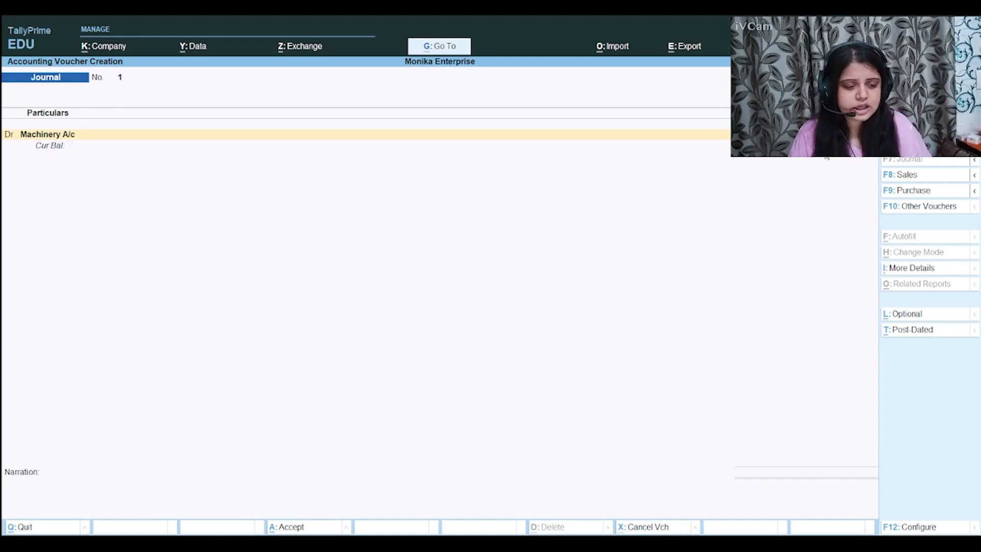
# Debit Machinery A/c with 1,00,000 and create a ledger named Abc under Sundry Creditors for the credit line.
pyautogui.press('Return')
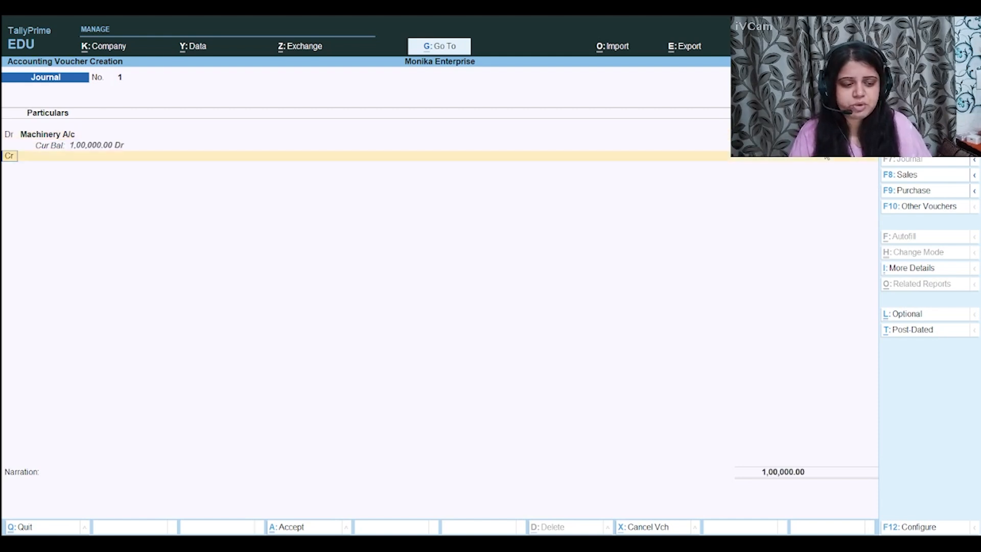
pyautogui.press('Return')
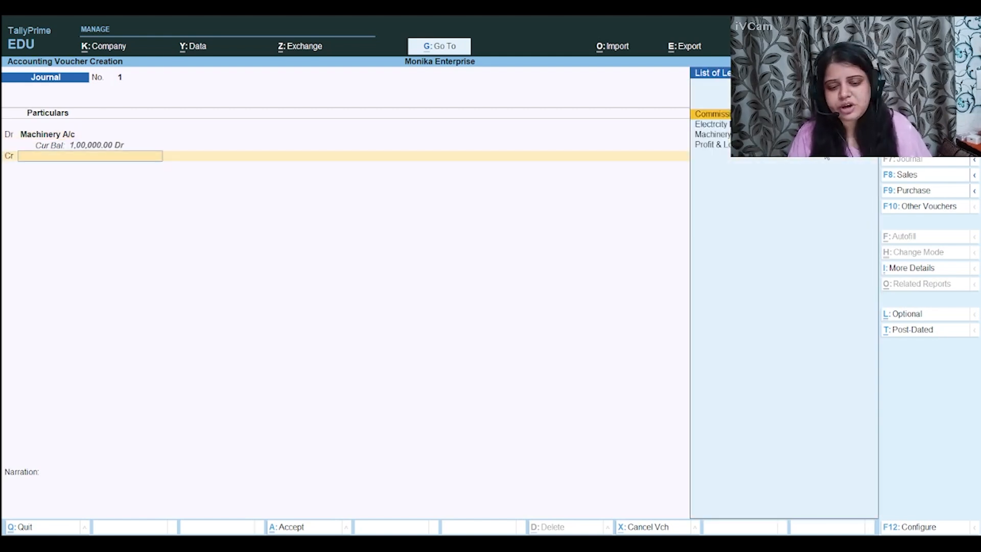
pyautogui.hotkey('alt', 'c')
pyautogui.write('Abc')
pyautogui.press('Return')
pyautogui.write('Sun')
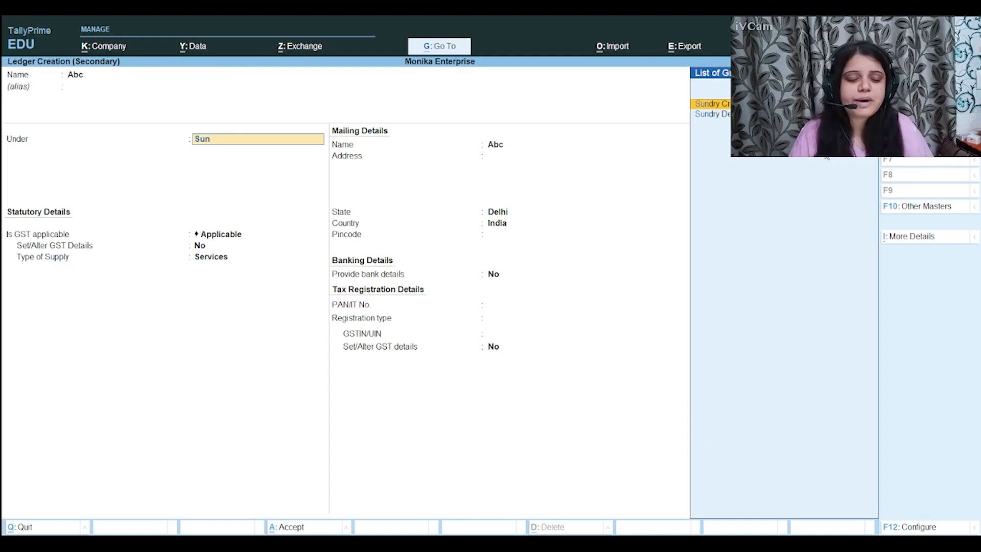
pyautogui.press('Return')
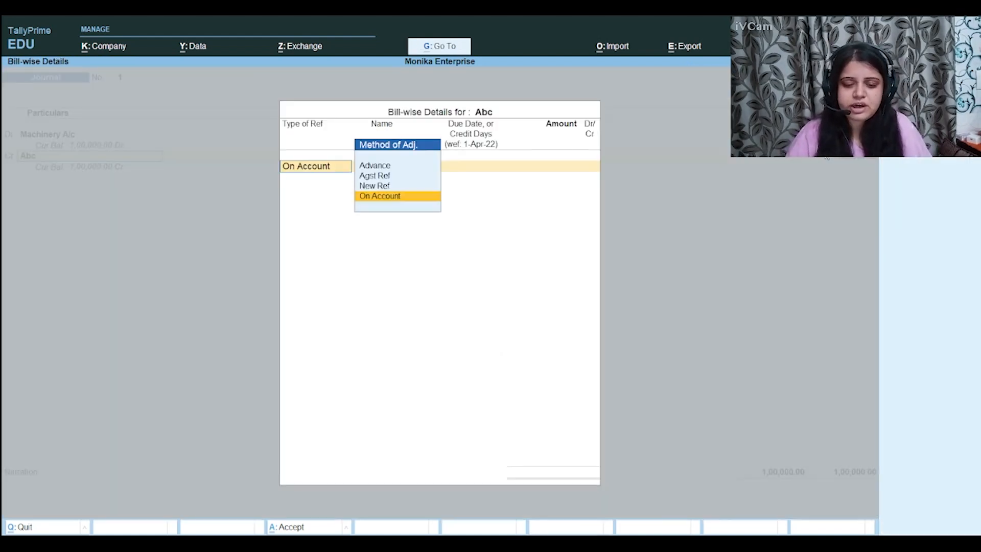
# Allocate Abc's credit to a New Ref named 1 for 1,00,000 and save the journal voucher without a narration.
pyautogui.press('Return')
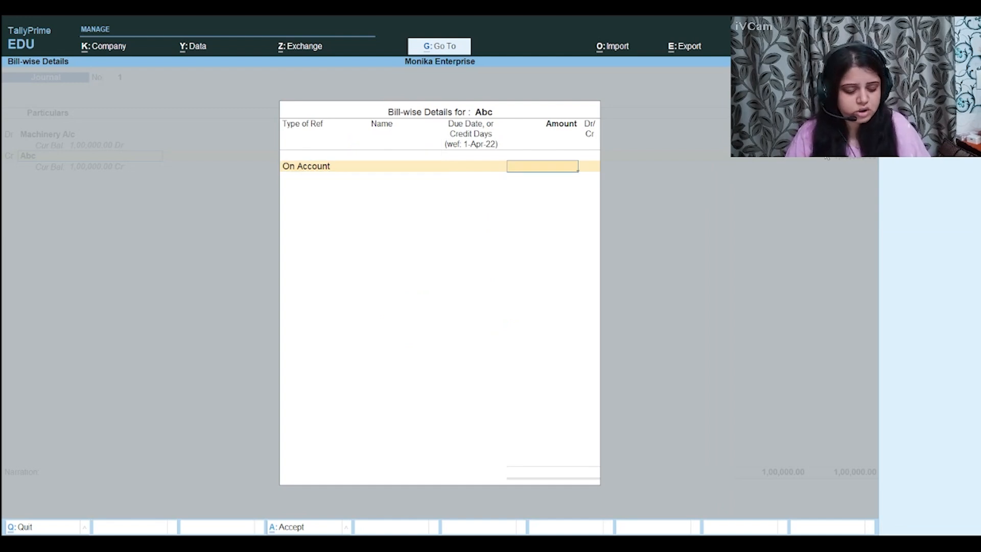
pyautogui.press('BackSpace')
pyautogui.press('Up')
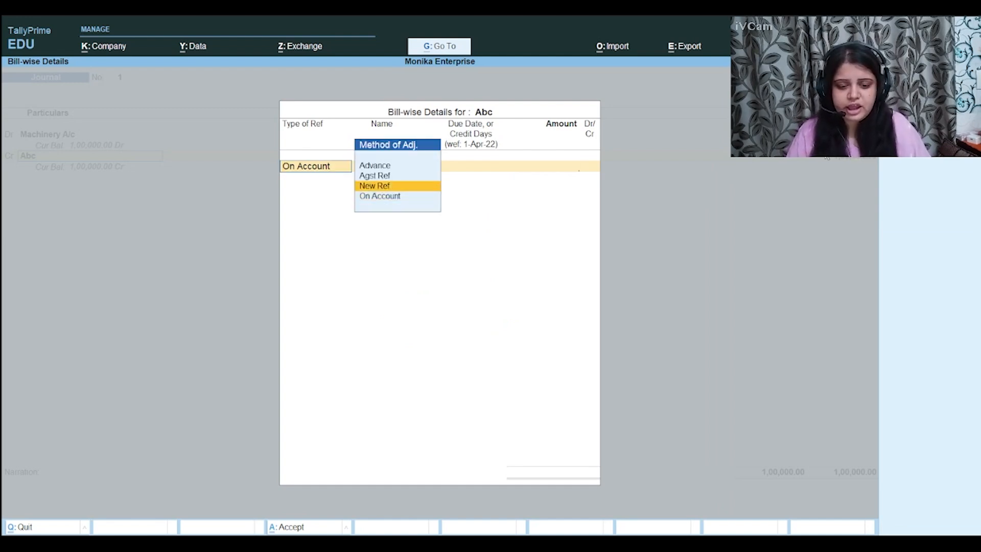
pyautogui.press('Return')
pyautogui.write('1')
pyautogui.press('Return')
pyautogui.press('Return')
pyautogui.write('00')
pyautogui.press('BackSpace')
pyautogui.press('BackSpace')
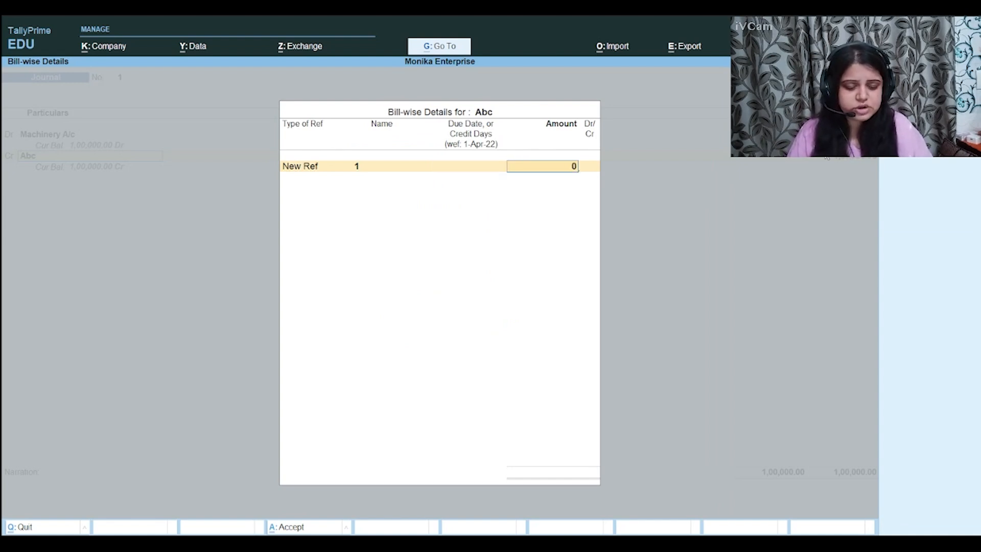
pyautogui.write('100000')
pyautogui.press('Return')
pyautogui.press('Return')
pyautogui.press('Return')
pyautogui.press('Return')
pyautogui.press('Return')
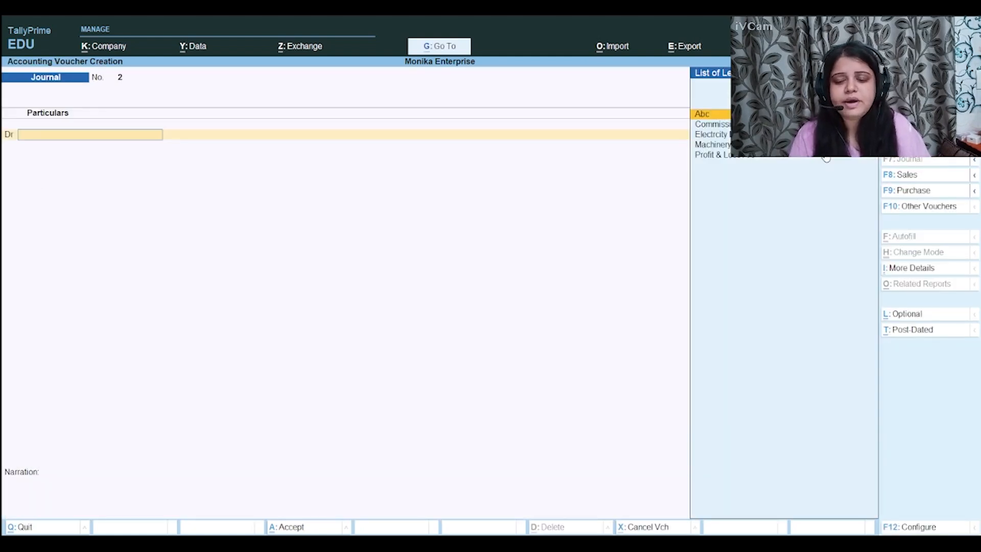